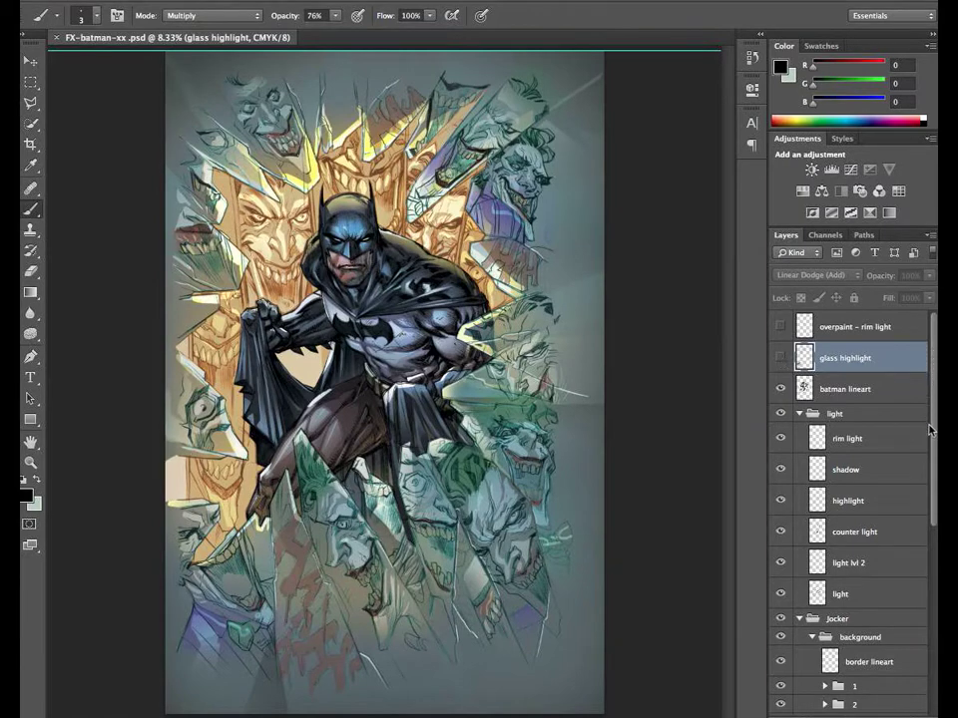
Make the glass highlight and overpaint – rim light layers visible
click(781, 358)
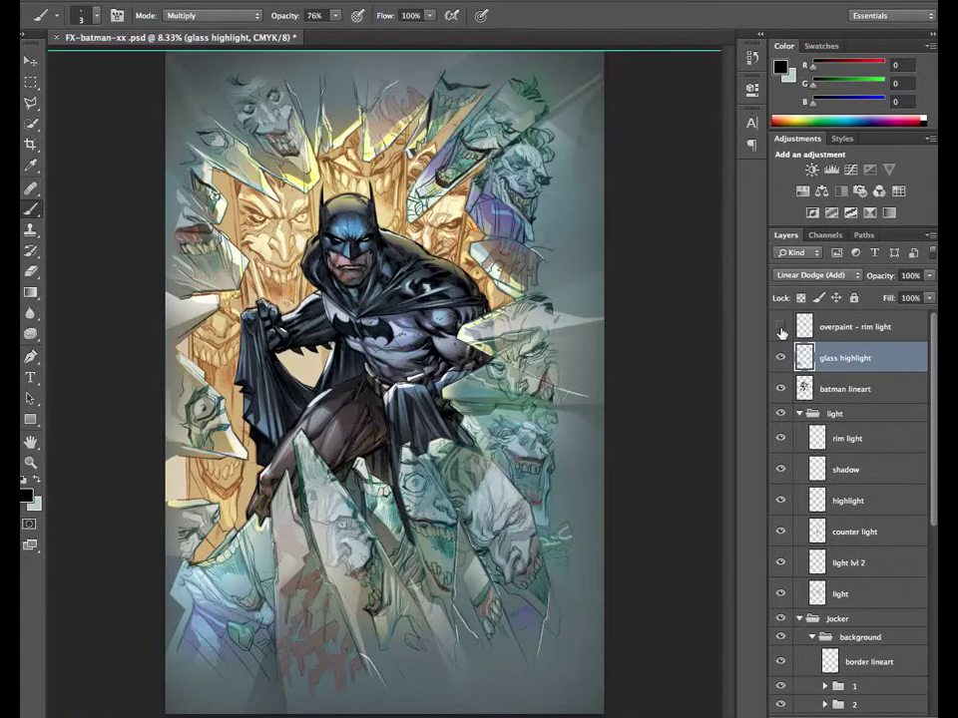
click(781, 328)
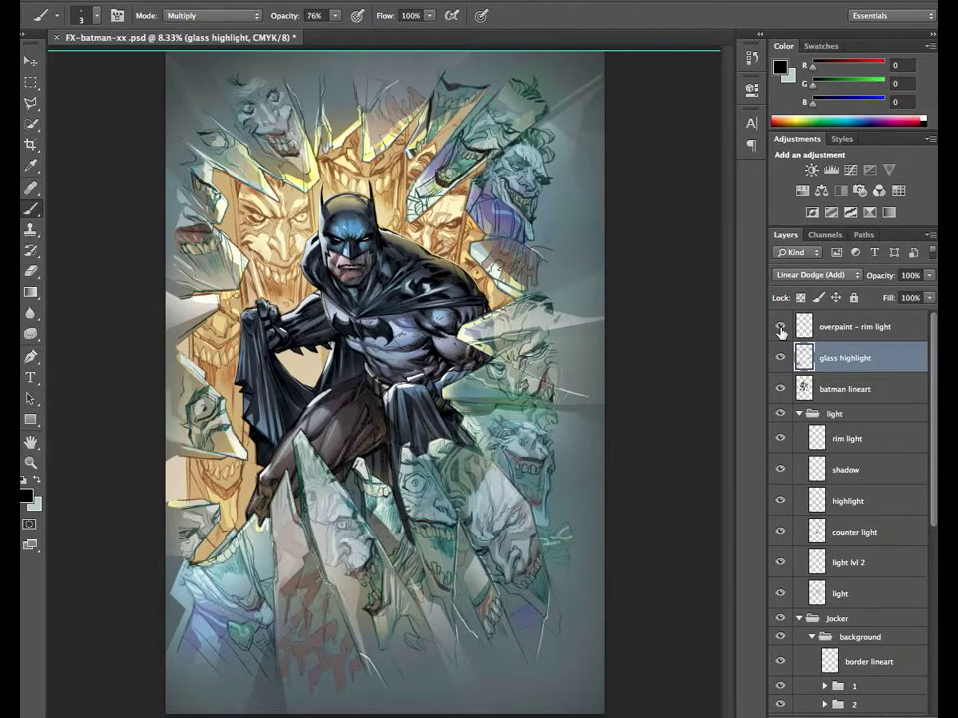
click(780, 328)
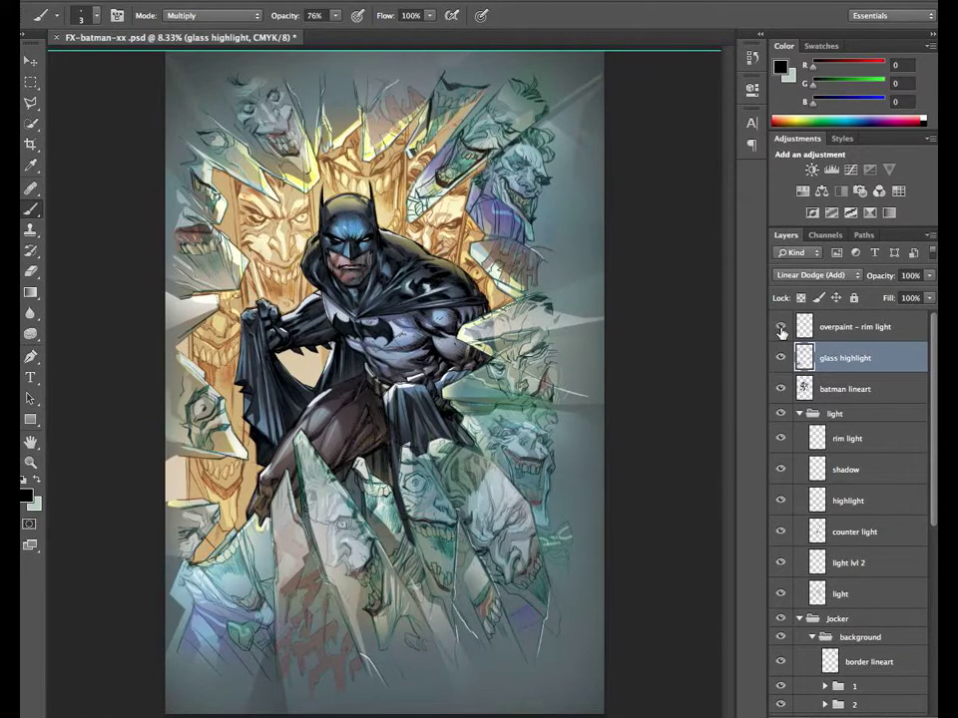
click(781, 328)
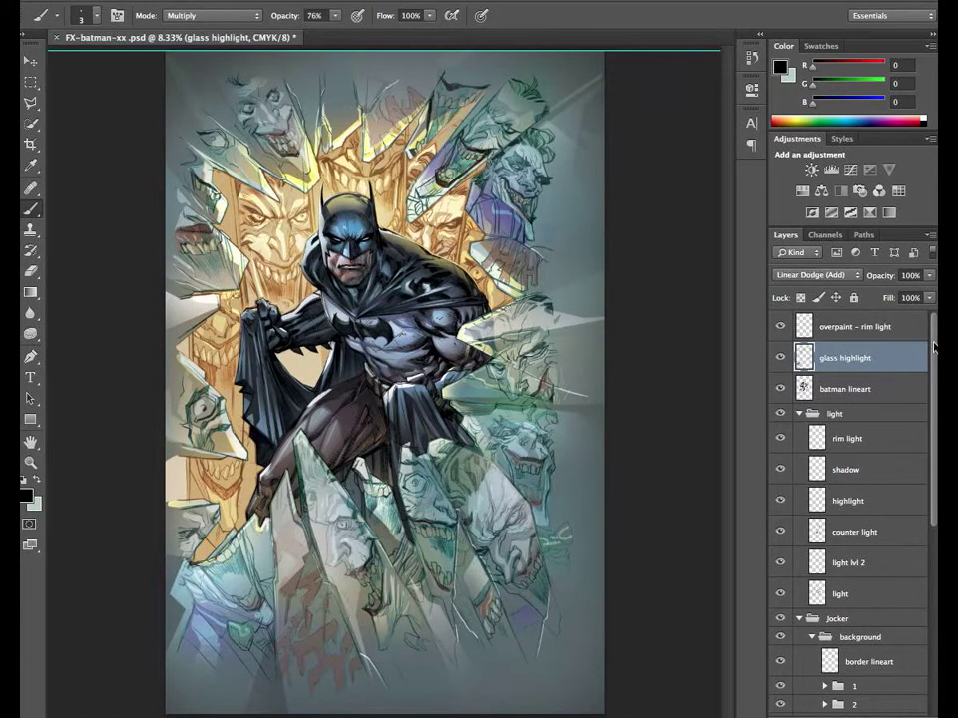
Hide the light, Jocker, glass renders and colors groups
drag(934, 347, 929, 395)
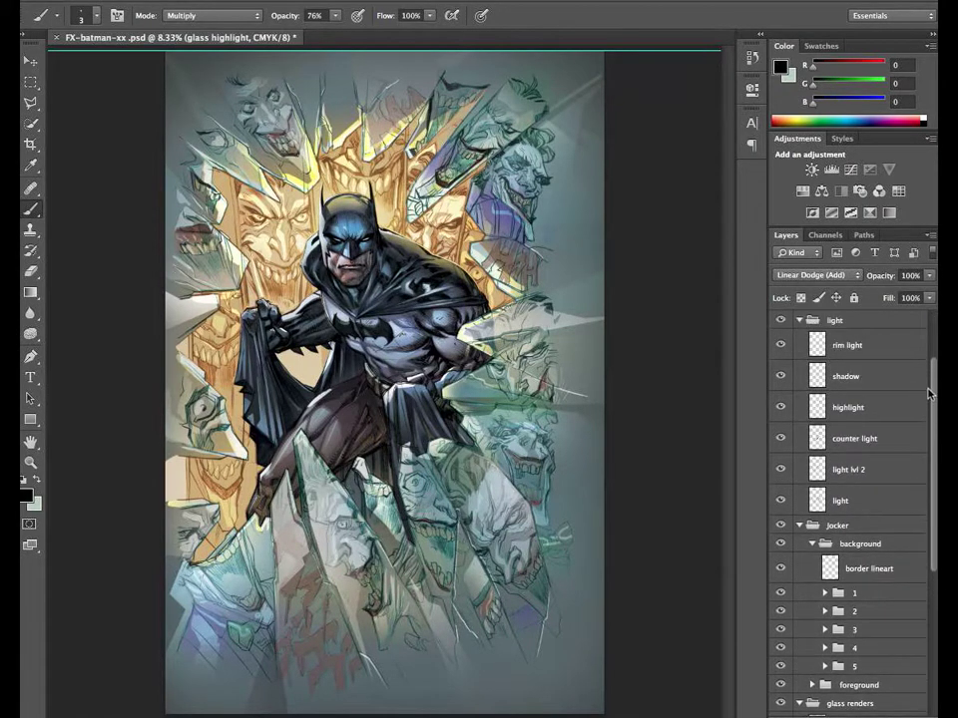
click(782, 322)
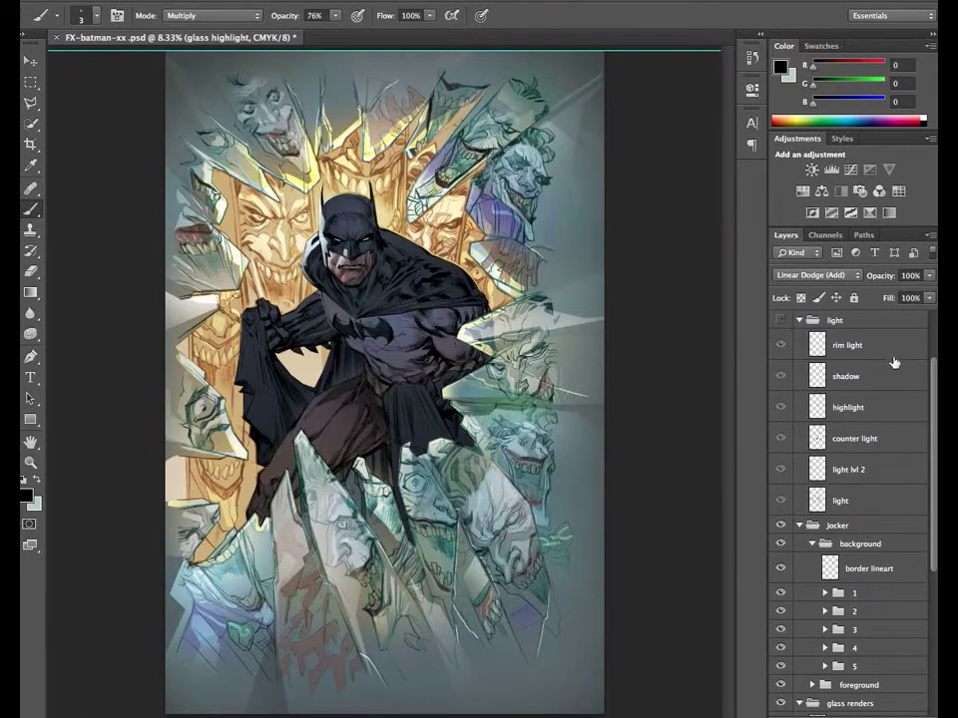
drag(935, 373, 934, 409)
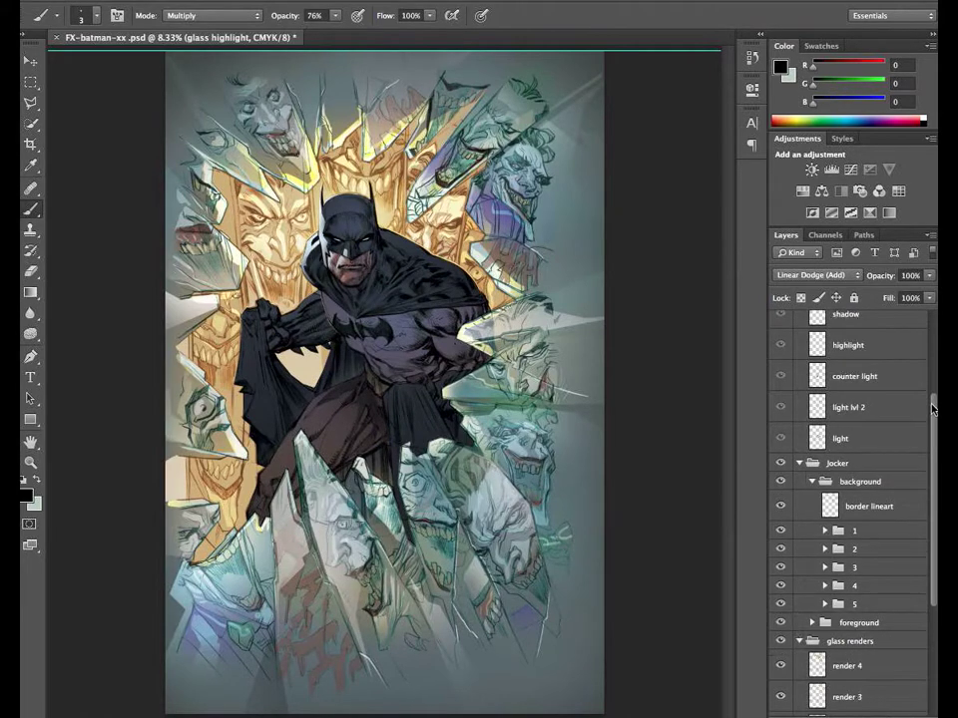
click(781, 462)
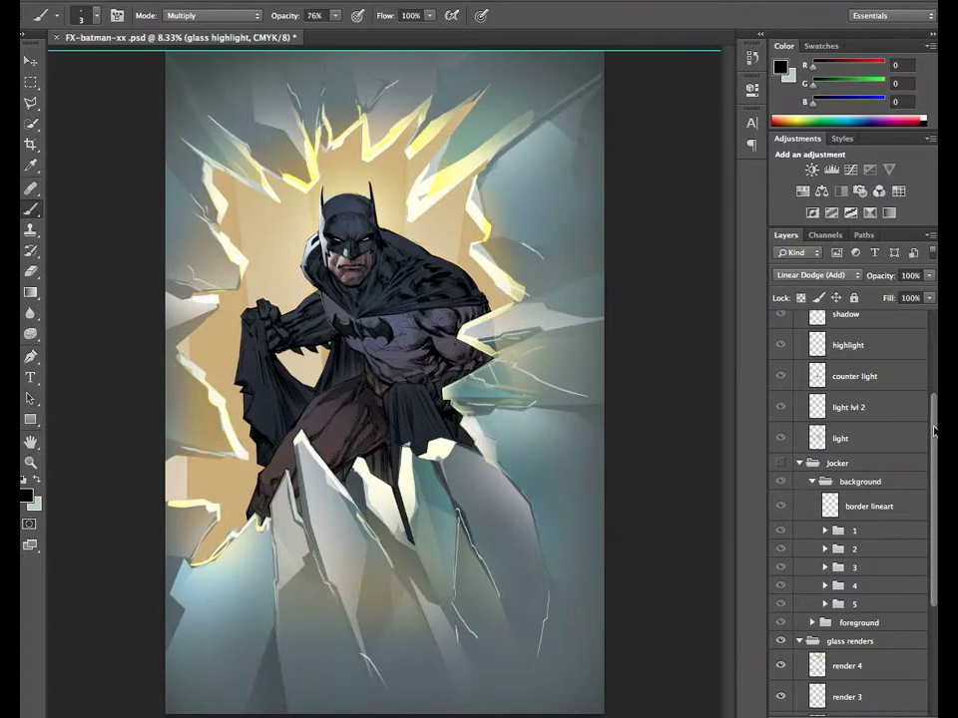
drag(935, 430, 930, 486)
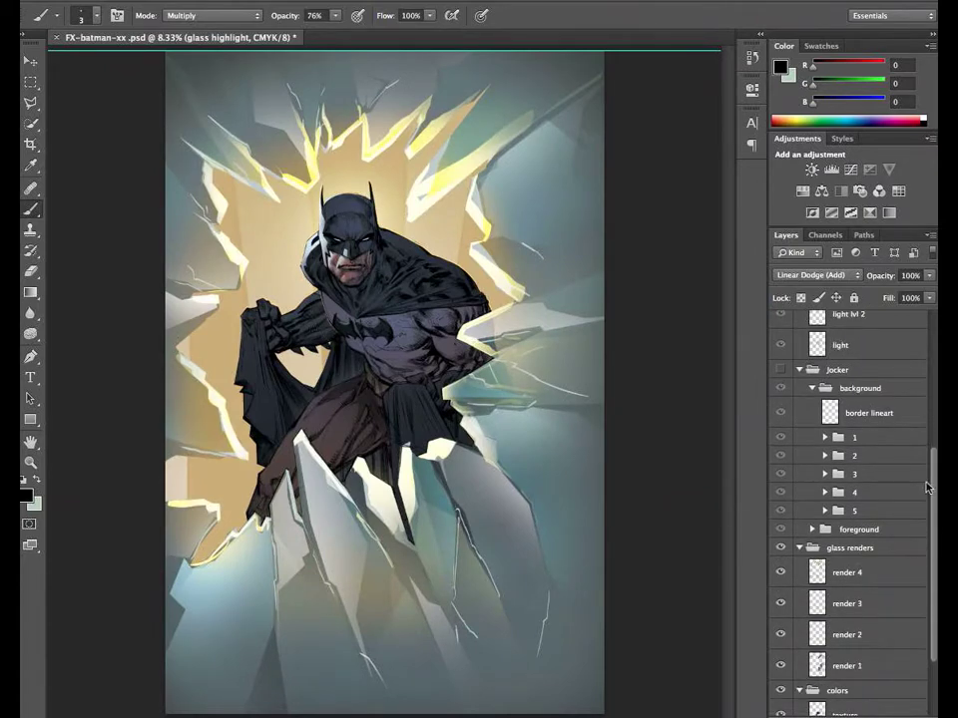
click(782, 549)
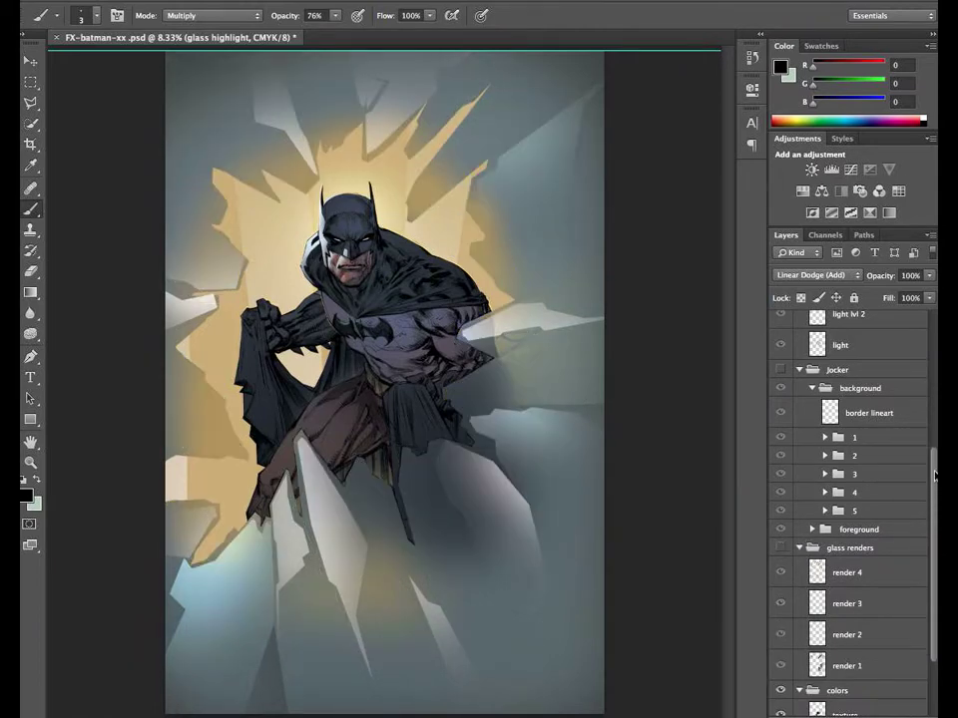
drag(935, 475, 934, 535)
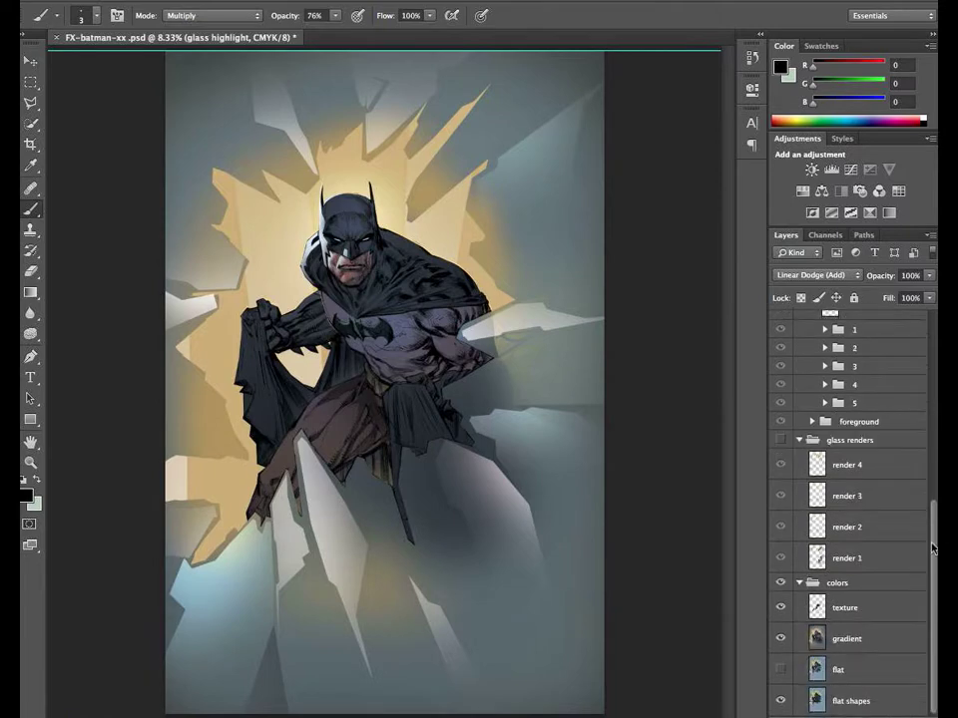
click(782, 583)
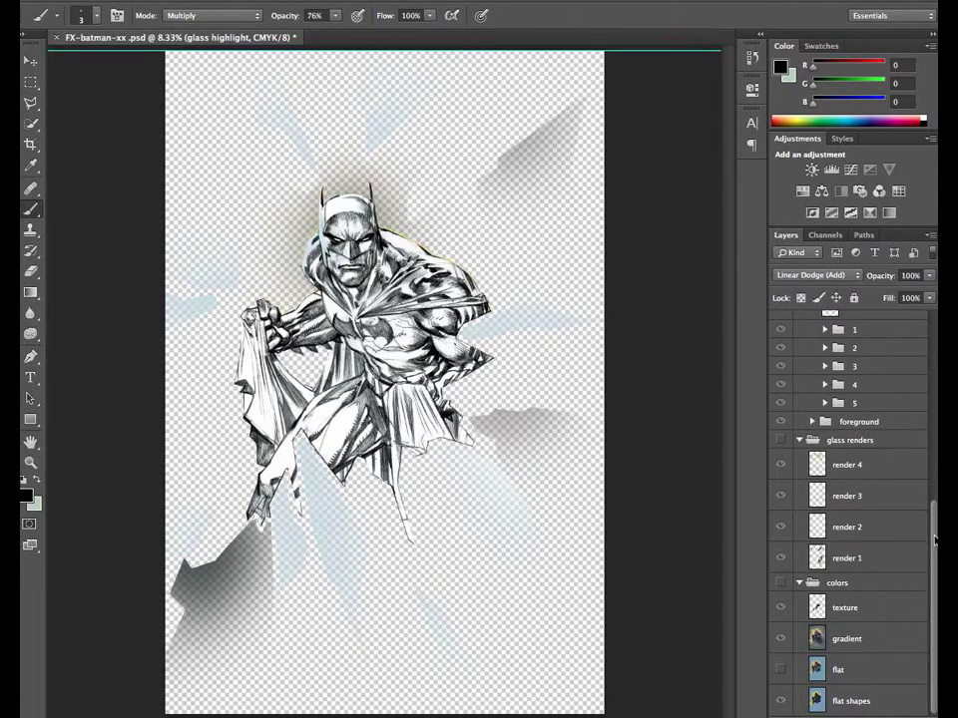
Make the Jocker group visible along with its background and foreground subgroups
scroll(925, 532, up, 1)
drag(926, 531, 922, 470)
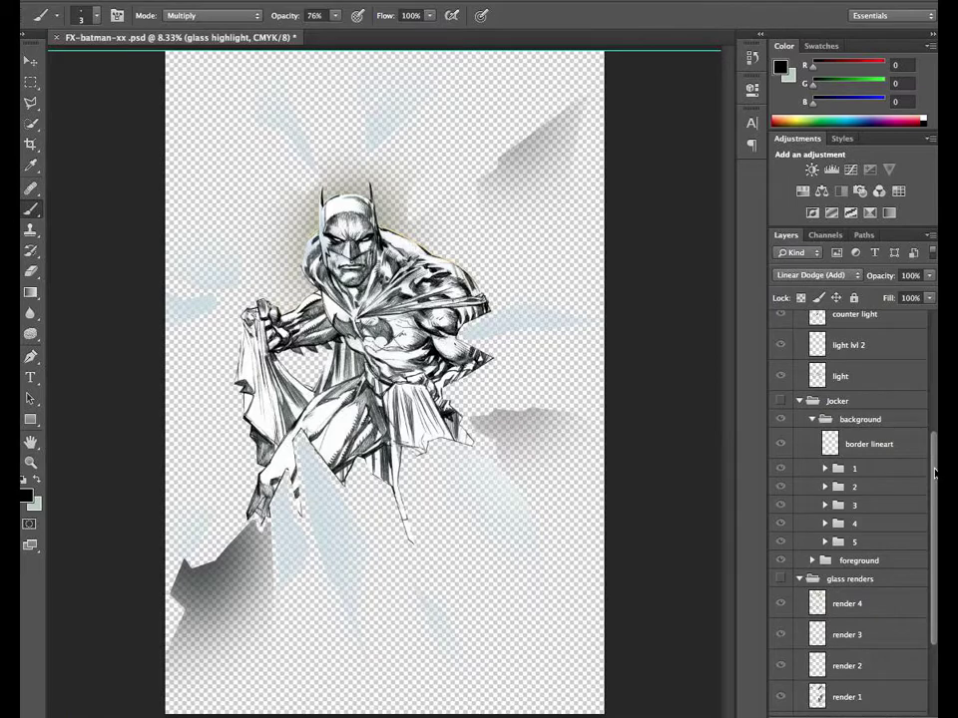
drag(935, 473, 935, 404)
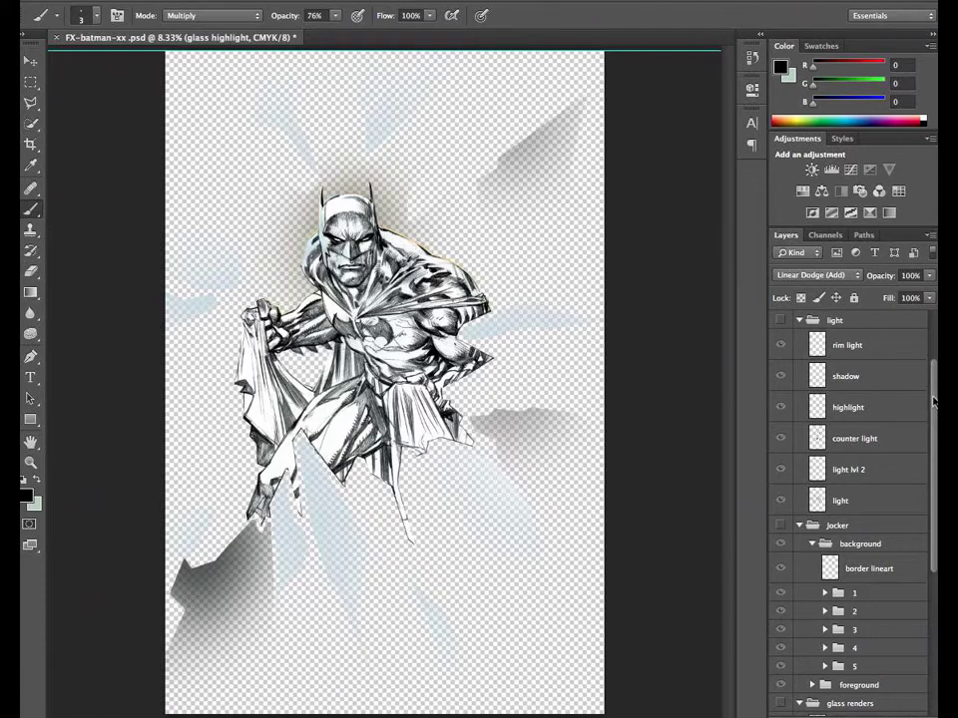
drag(934, 403, 934, 391)
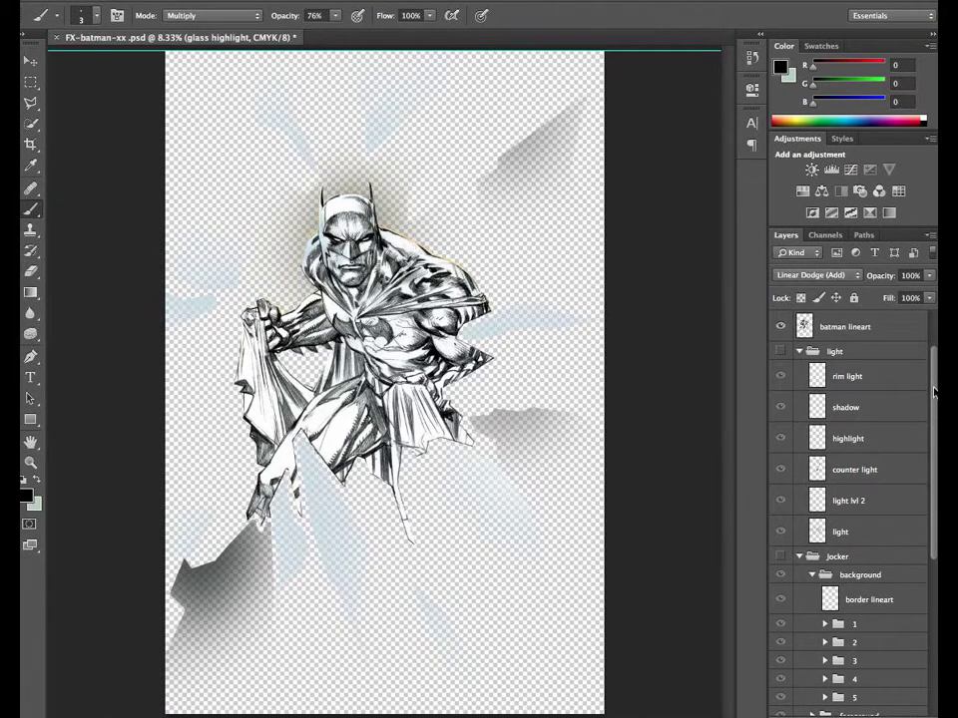
drag(934, 387, 934, 369)
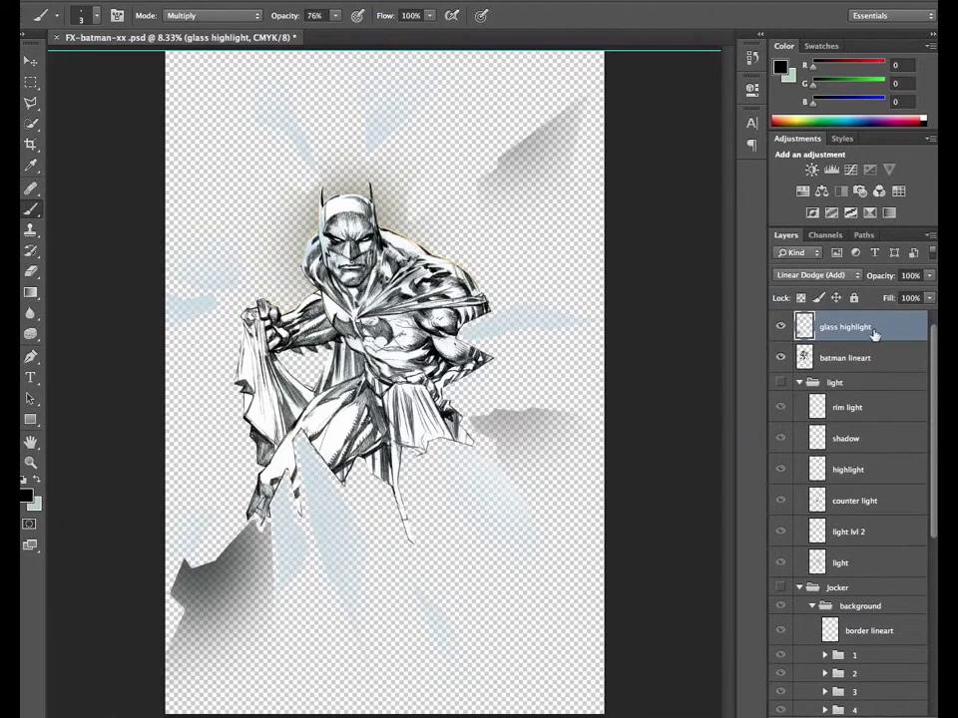
drag(935, 364, 933, 612)
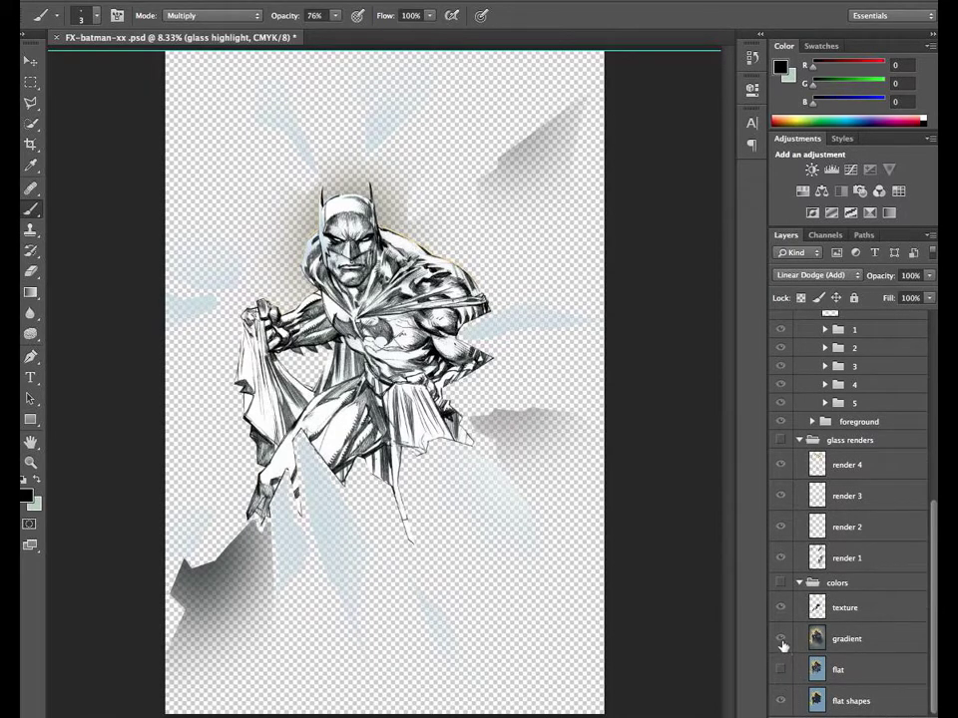
click(781, 422)
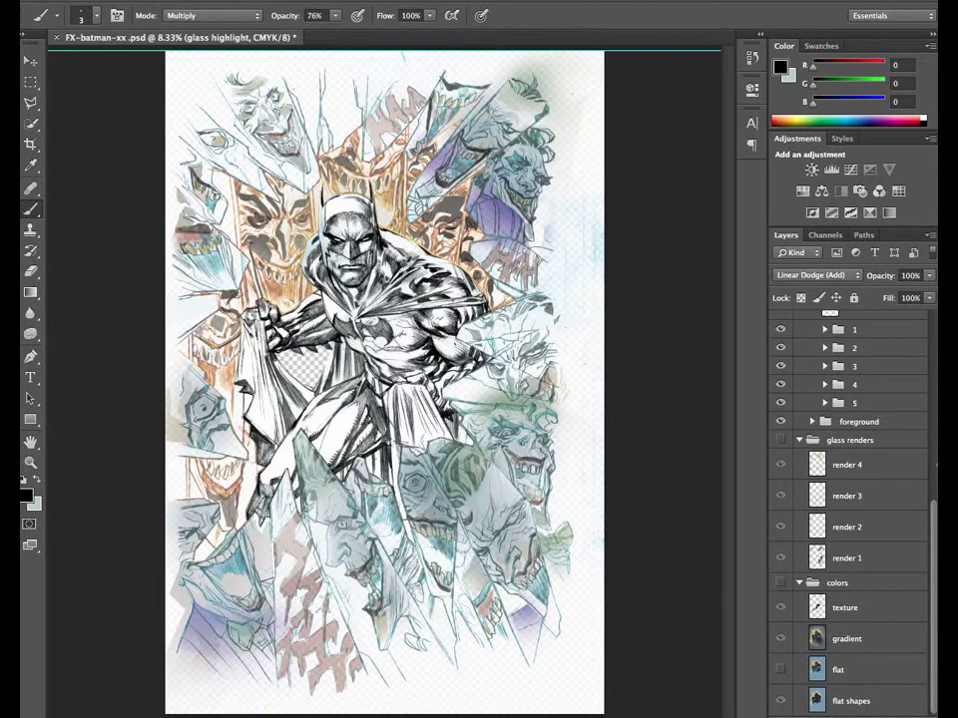
Compare the artwork with and without the Jocker group's foreground subgroup and background subgroup 5
scroll(933, 502, up, 2)
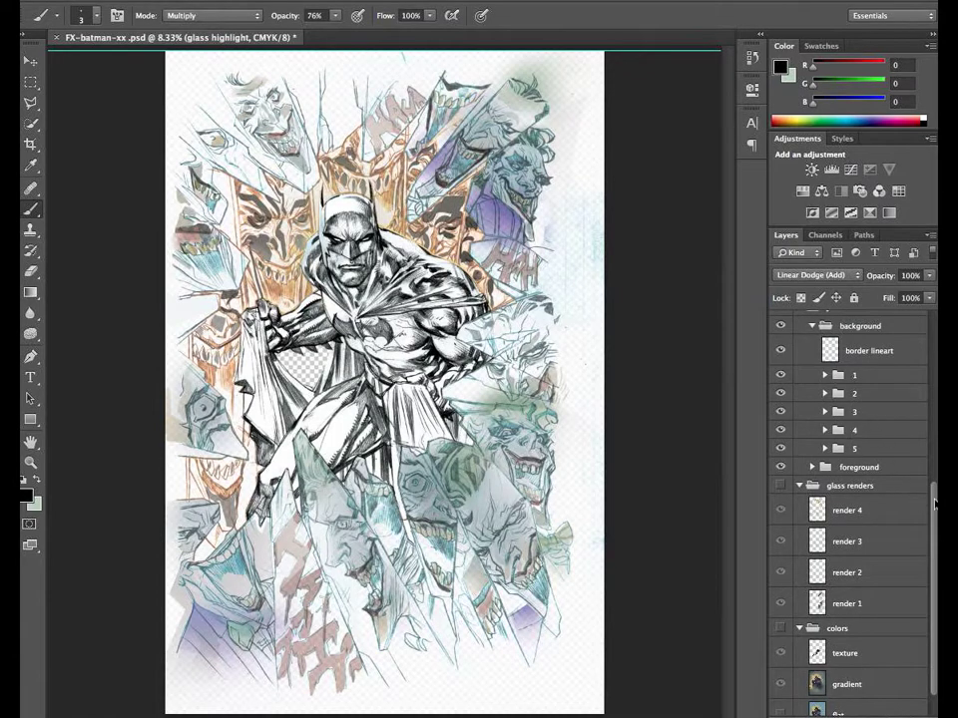
scroll(935, 506, down, 2)
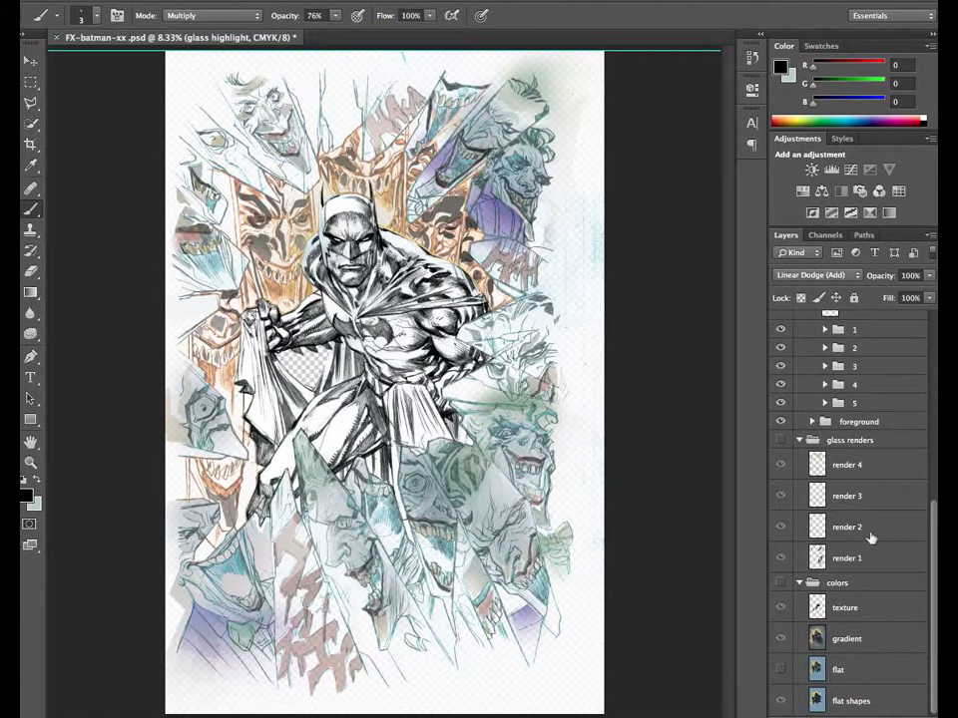
alt+click(782, 426)
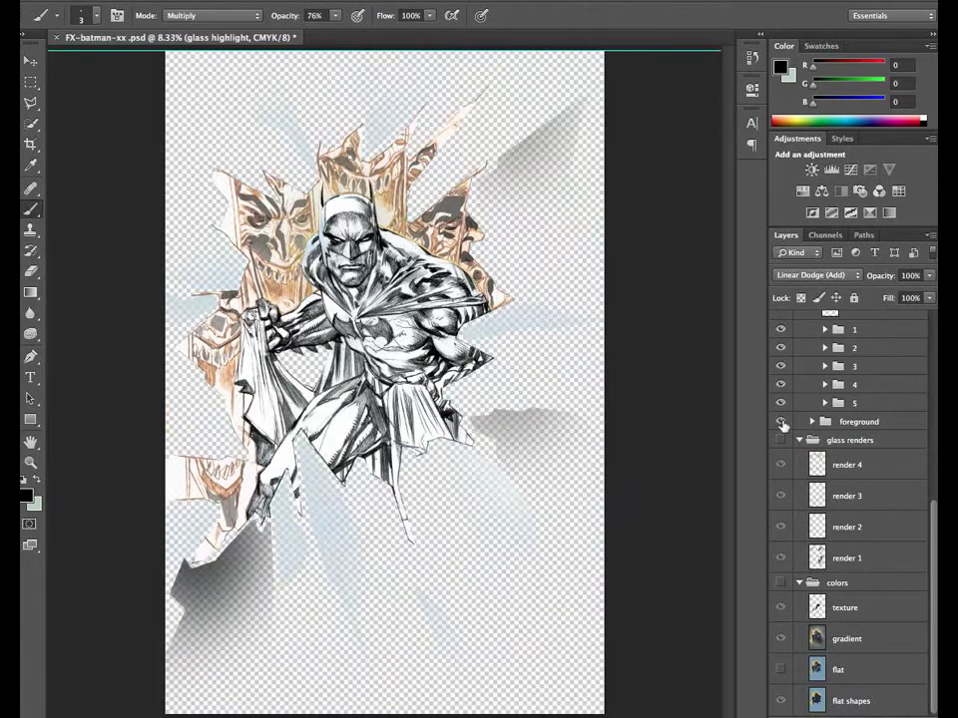
alt+click(782, 426)
click(783, 403)
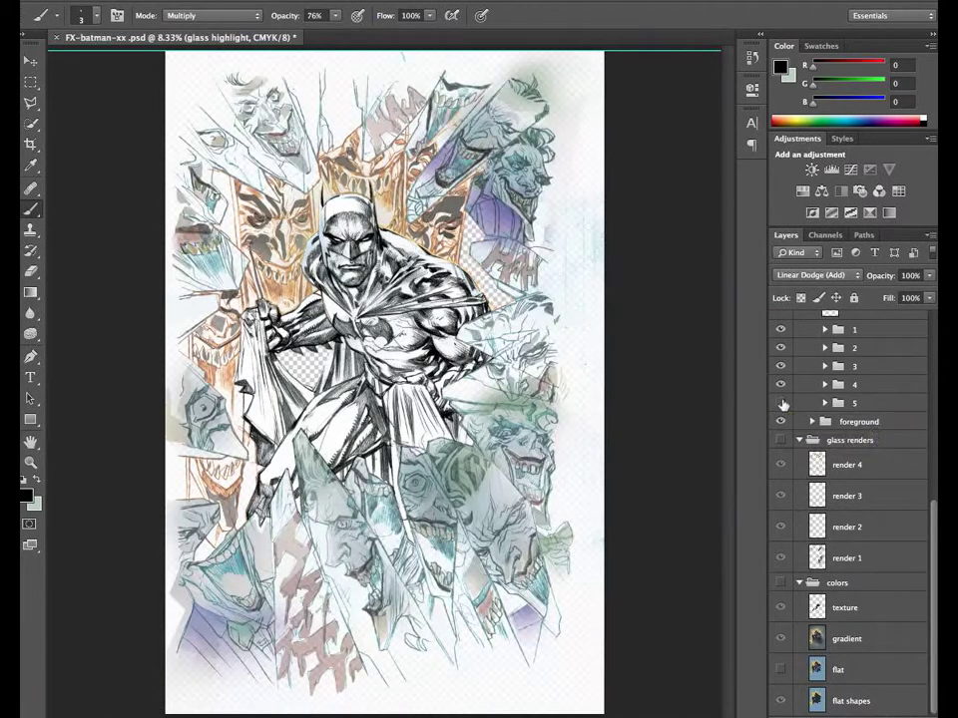
click(782, 403)
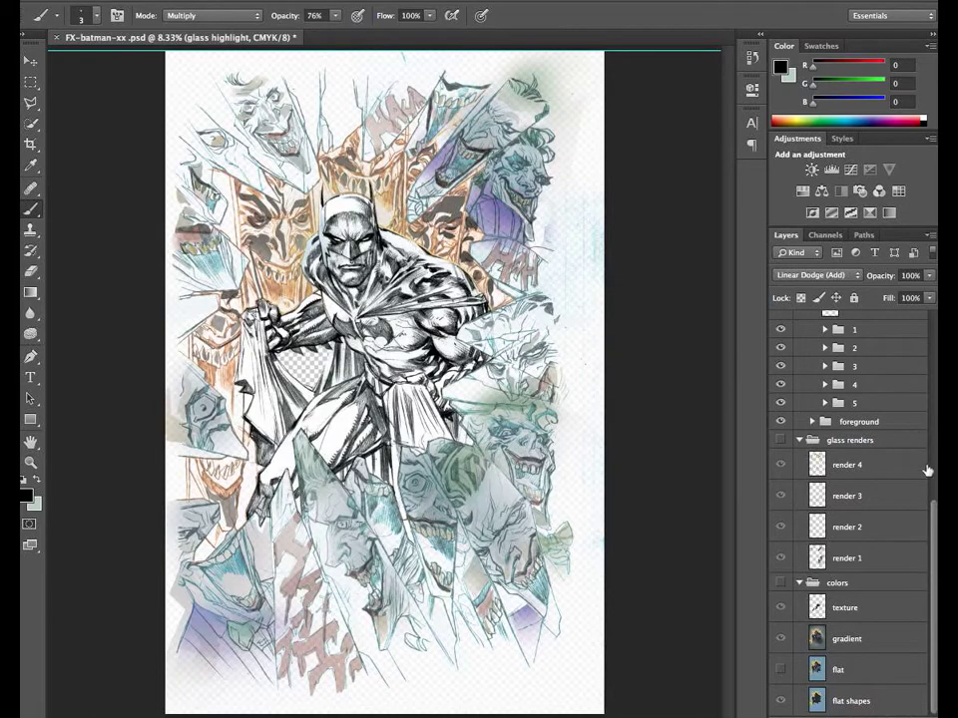
Make the colors group visible, including its flat layer
drag(933, 519, 930, 458)
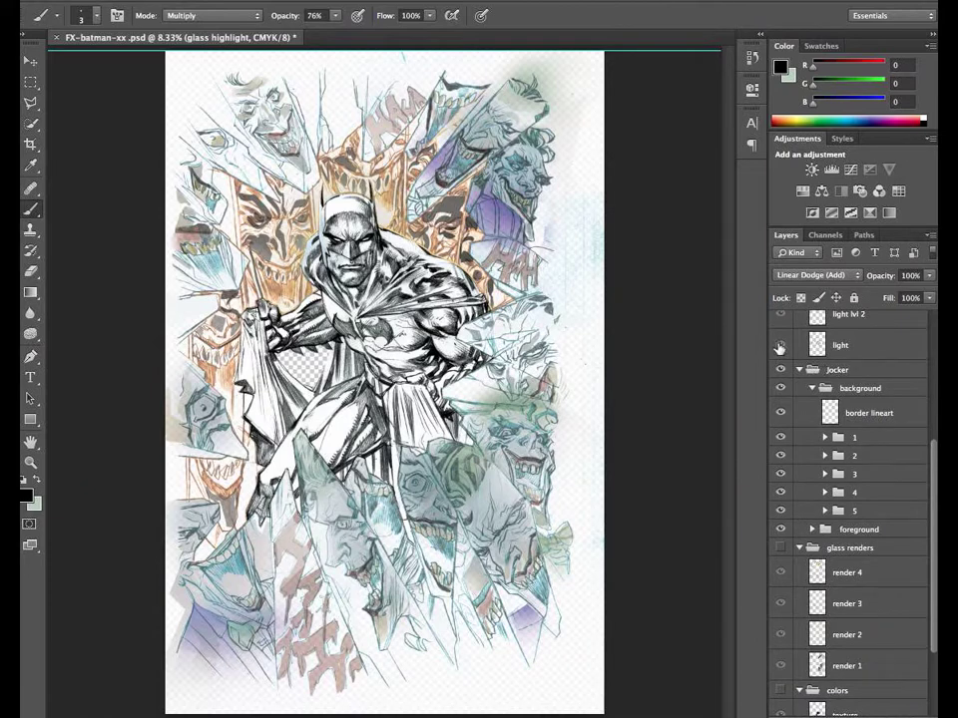
drag(936, 504, 933, 593)
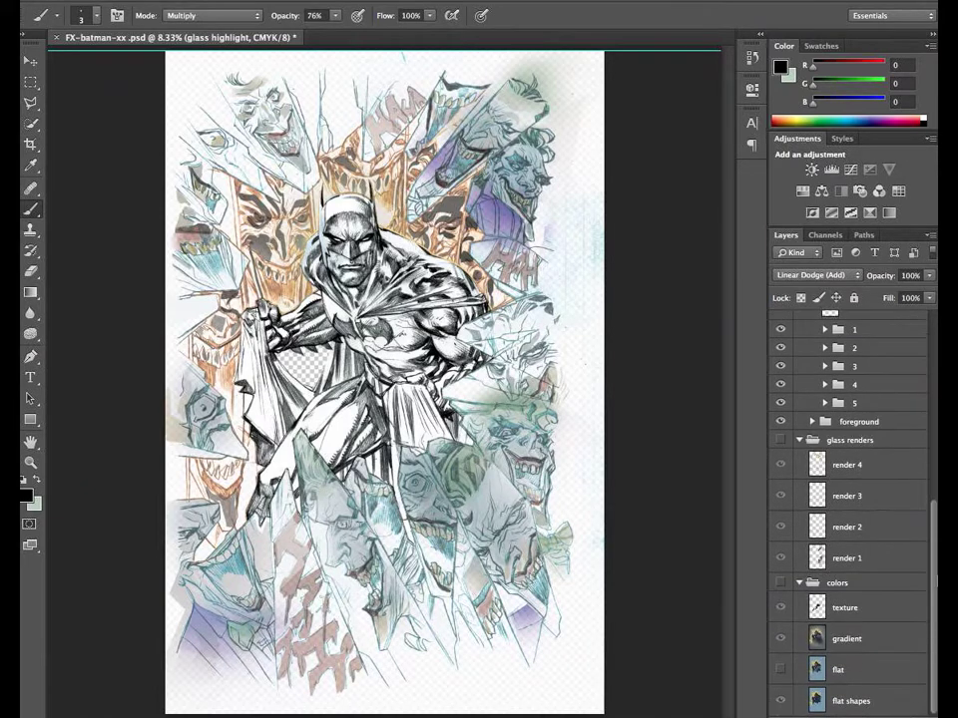
click(782, 671)
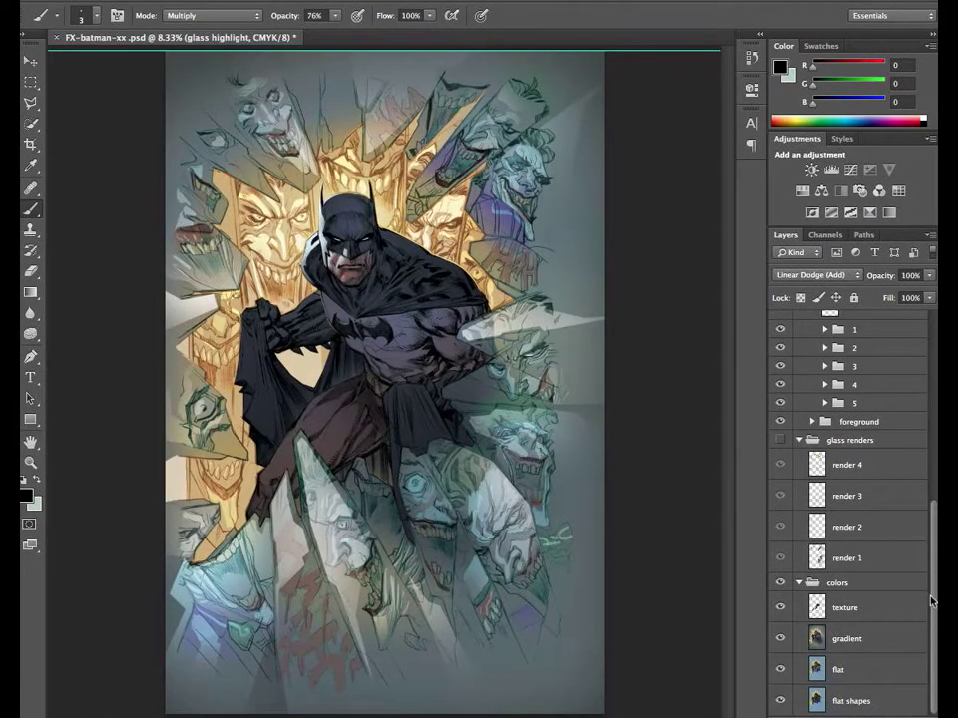
Compare the artwork with and without the batman lineart layer
drag(934, 600, 924, 451)
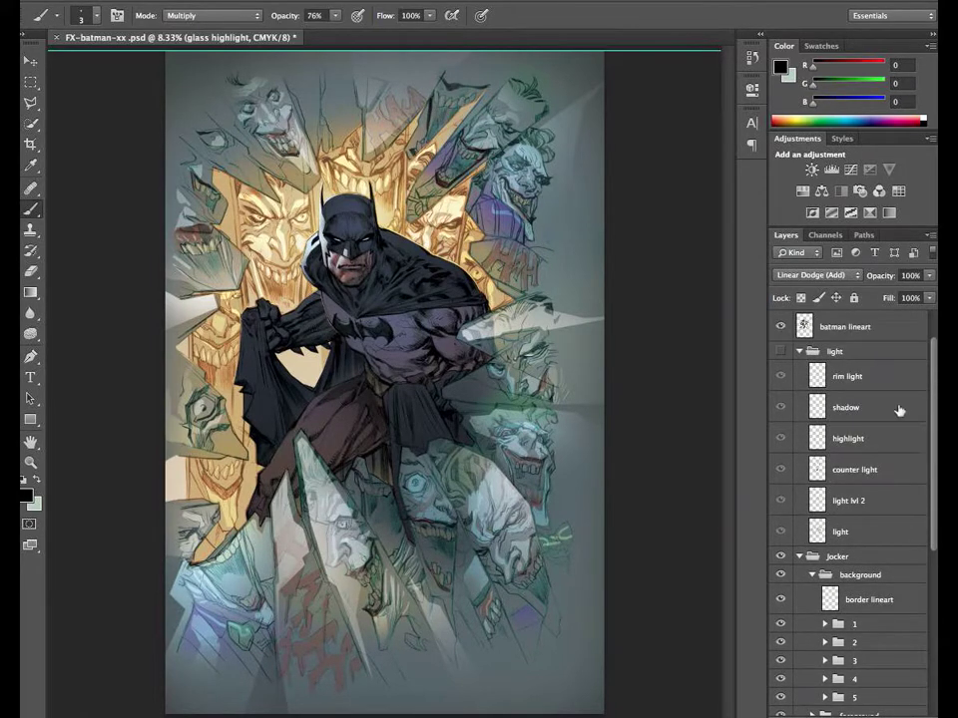
click(781, 327)
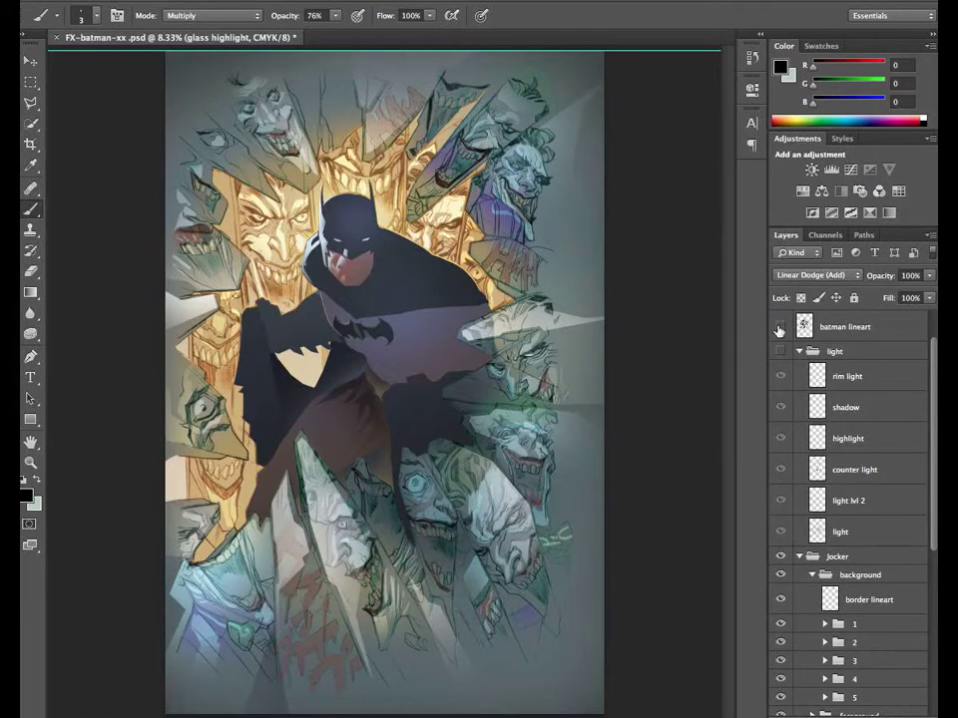
click(781, 327)
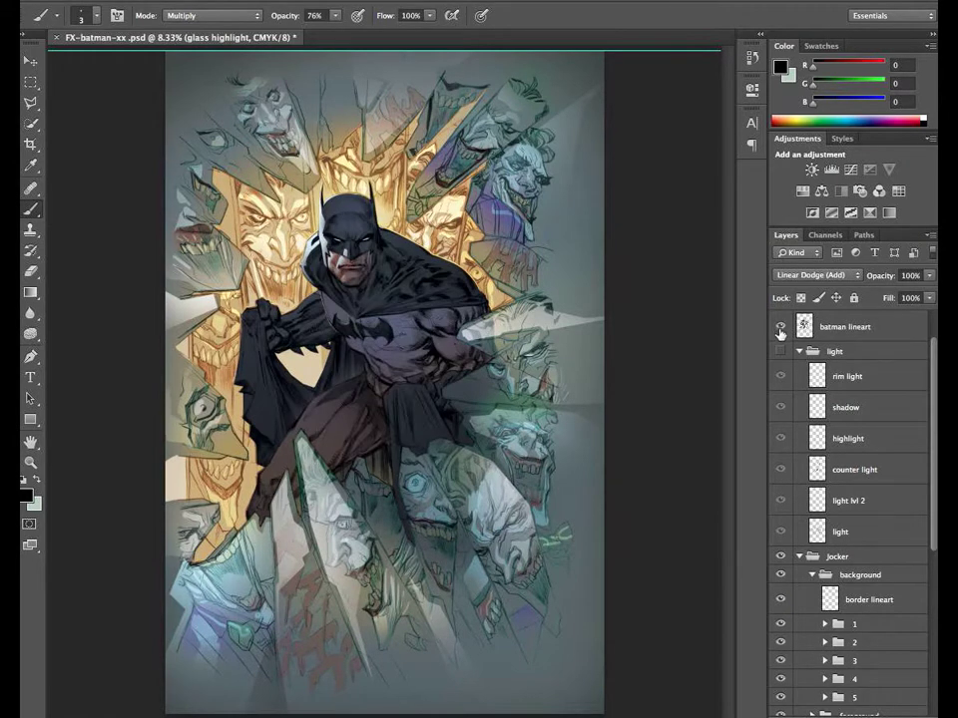
Show the light group but hide its rim light, shadow, highlight, counter light, light lvl 2 and light layers
click(781, 351)
click(782, 352)
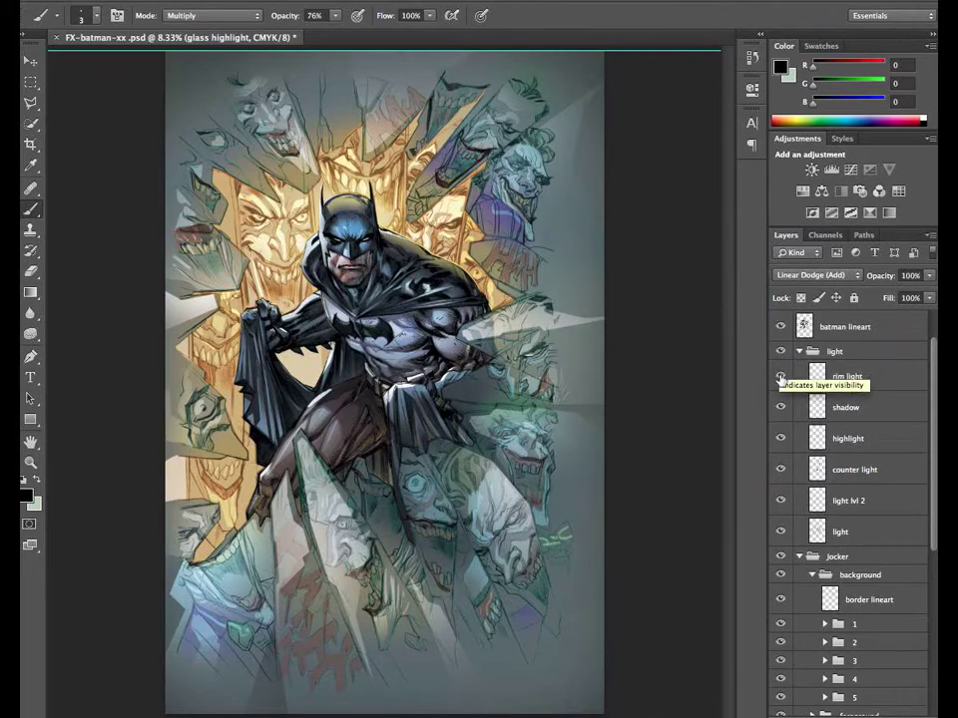
click(781, 377)
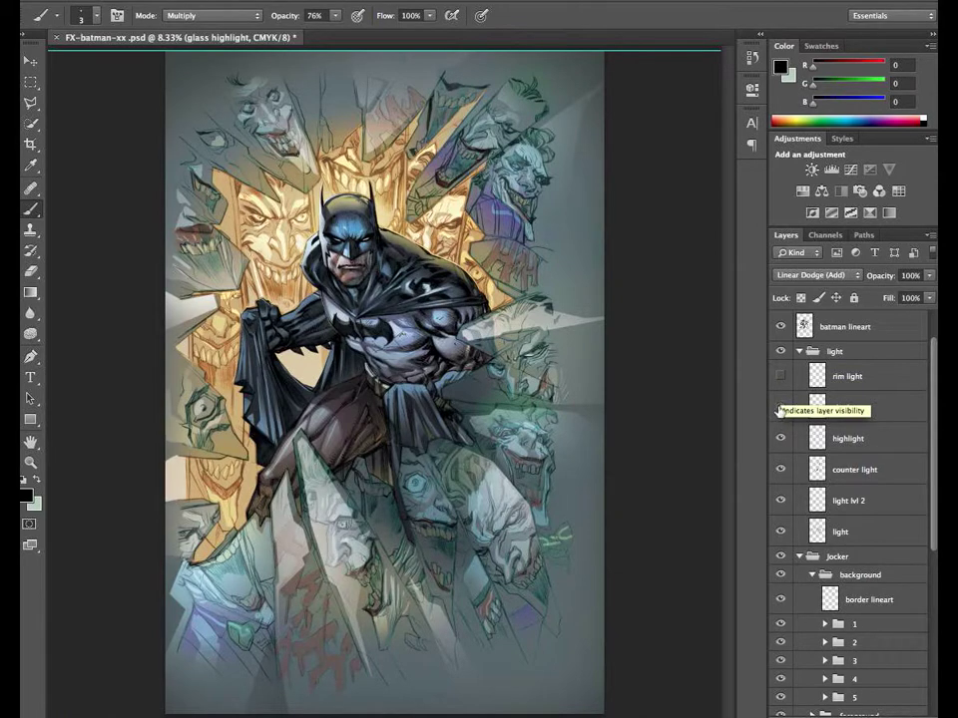
click(781, 435)
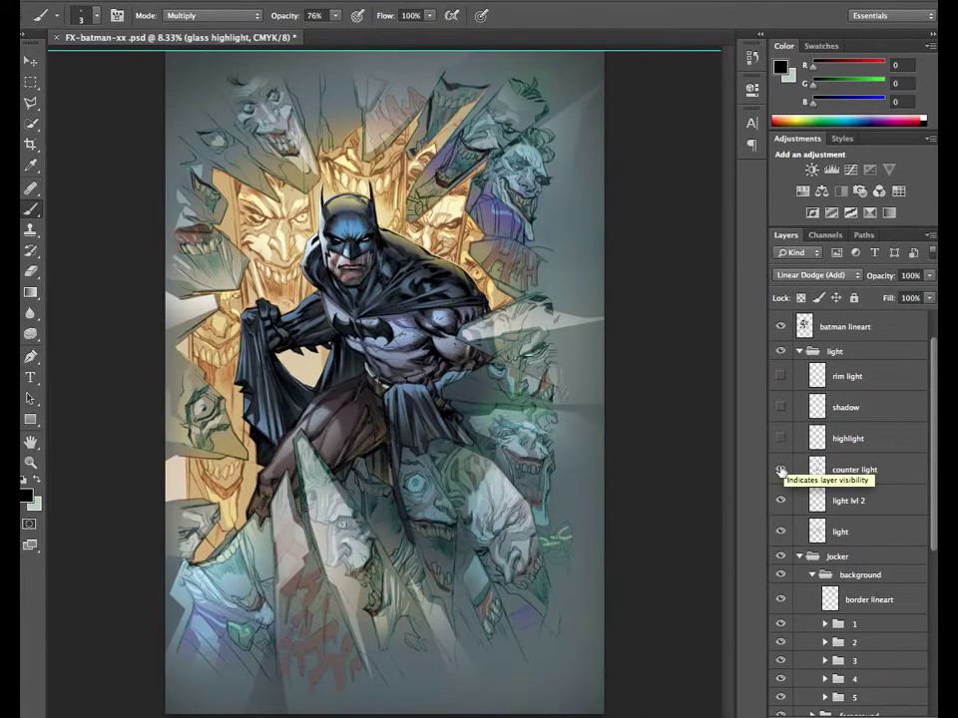
click(781, 471)
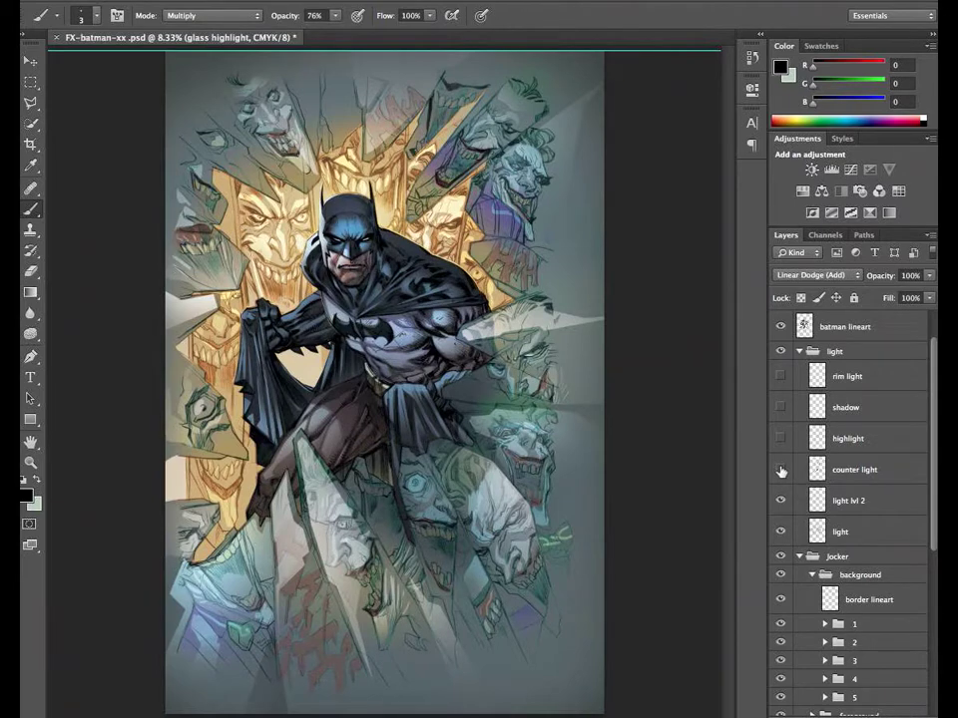
click(780, 502)
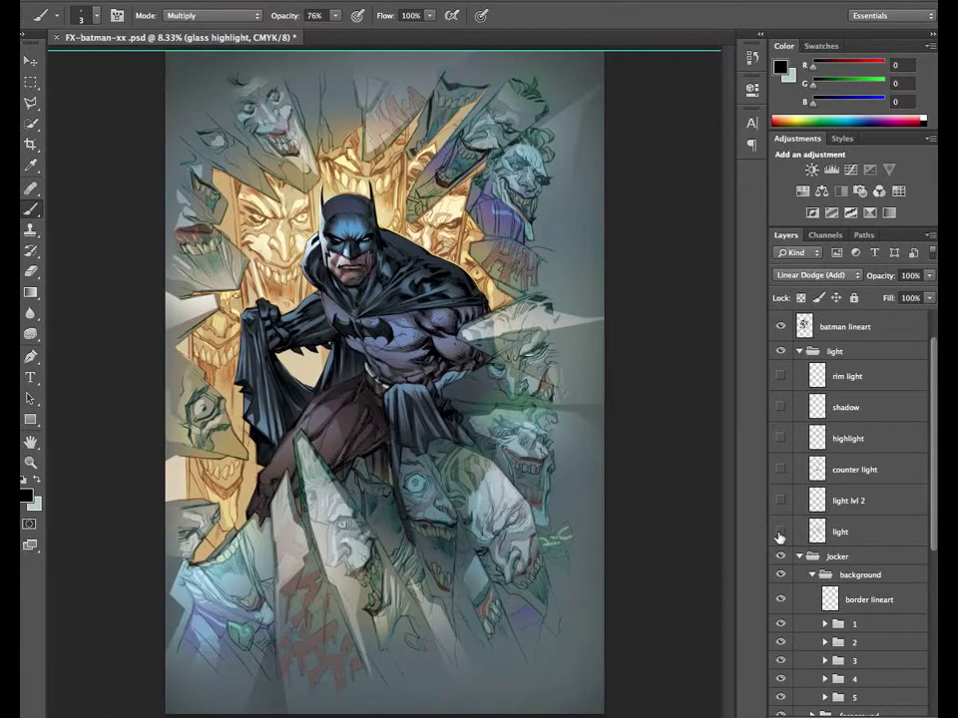
click(782, 534)
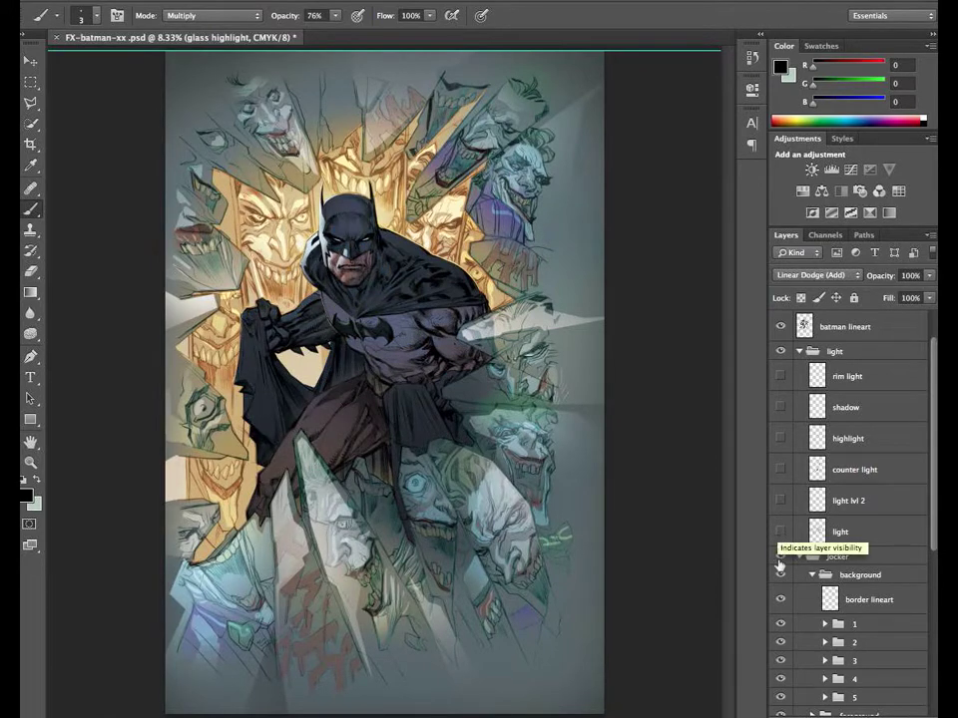
Make the light group visible with its rim light, shadow, highlight, counter light, light lvl 2 and light layers
click(781, 354)
click(781, 354)
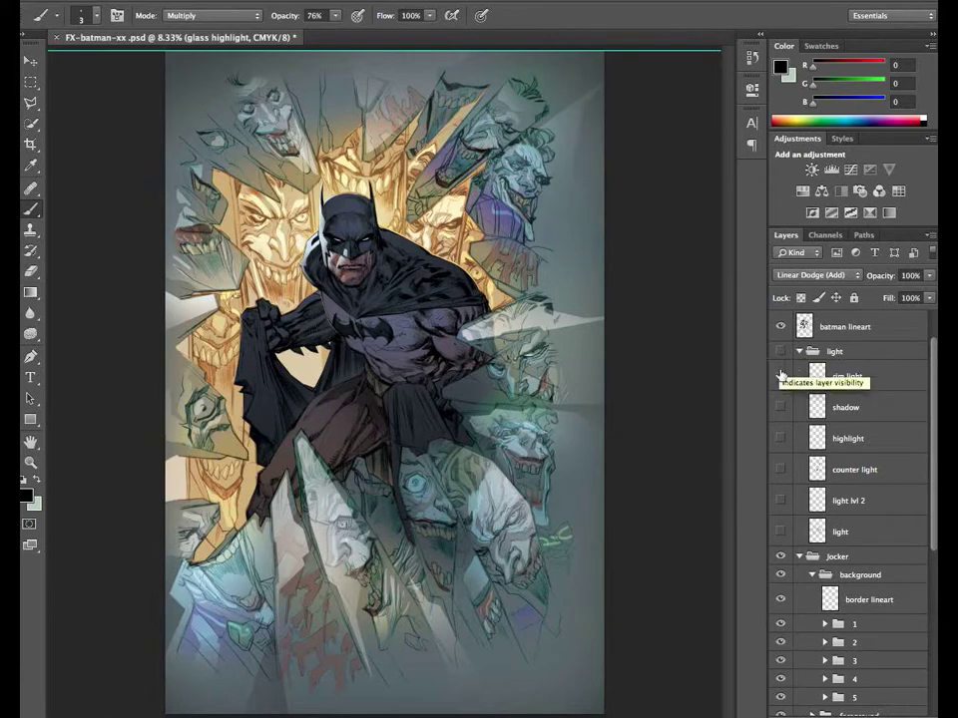
click(782, 376)
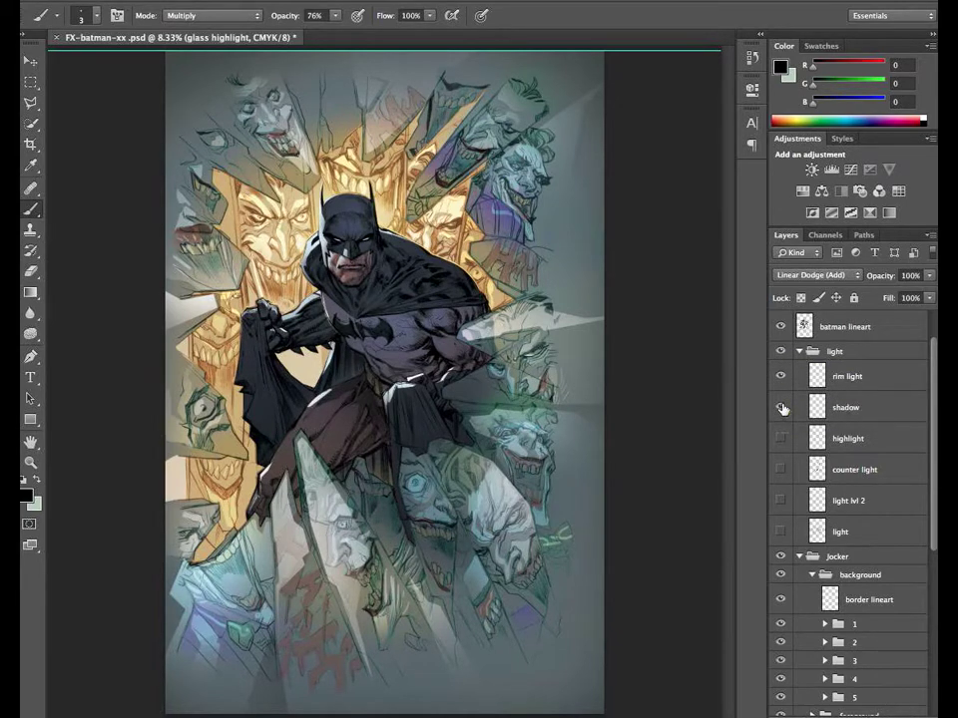
click(782, 408)
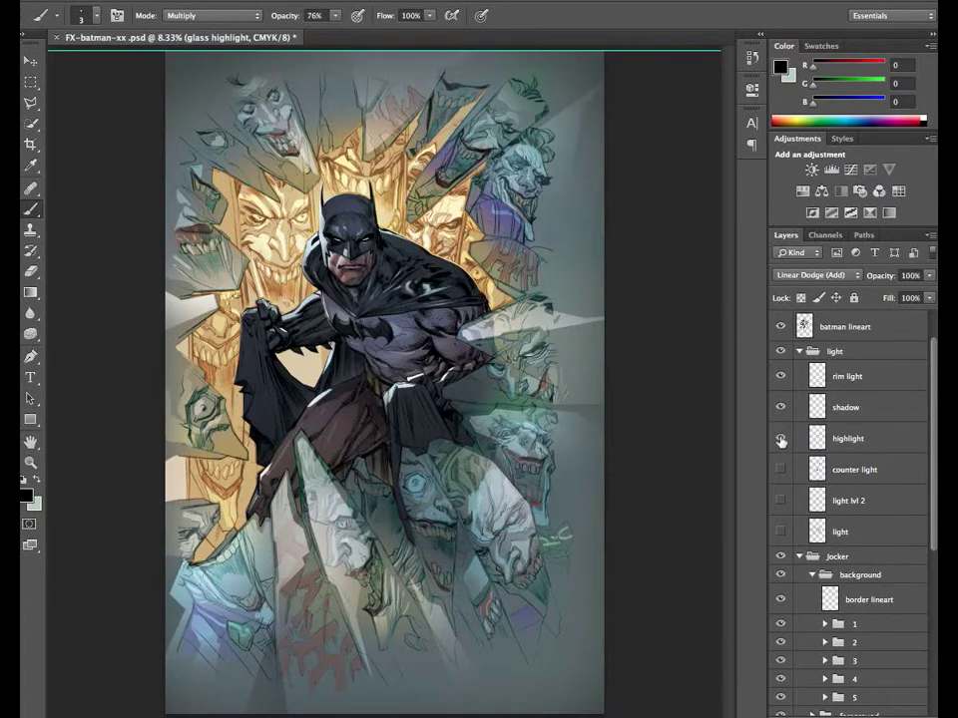
click(781, 440)
click(780, 471)
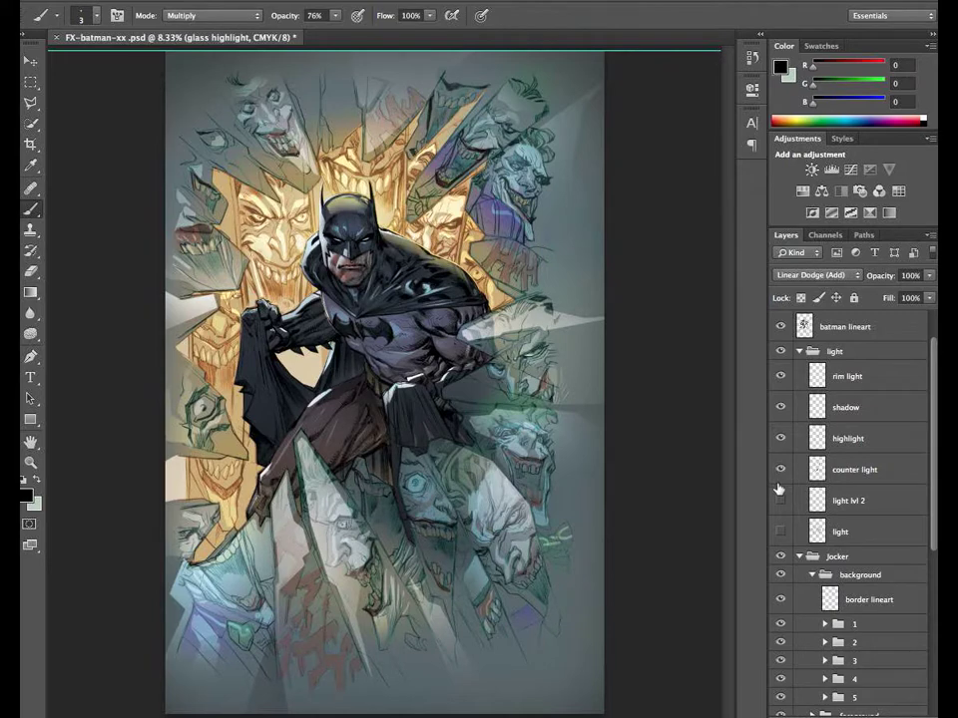
click(781, 501)
click(780, 532)
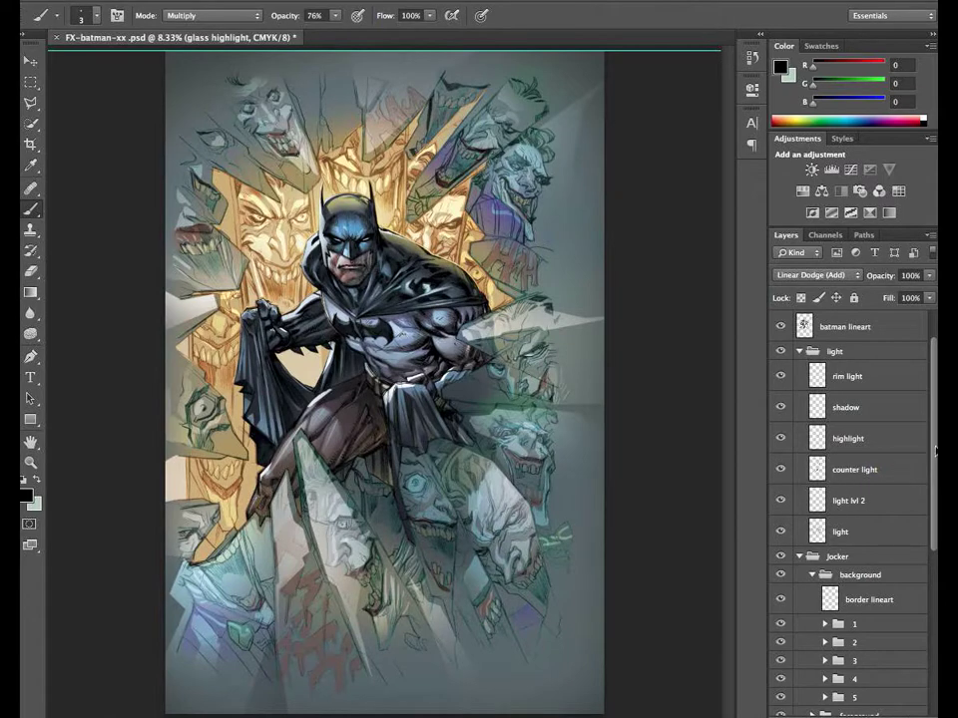
Make the glass renders group visible, including render 1 to render 4, and review the layer stack down to the colors group
scroll(935, 449, up, 2)
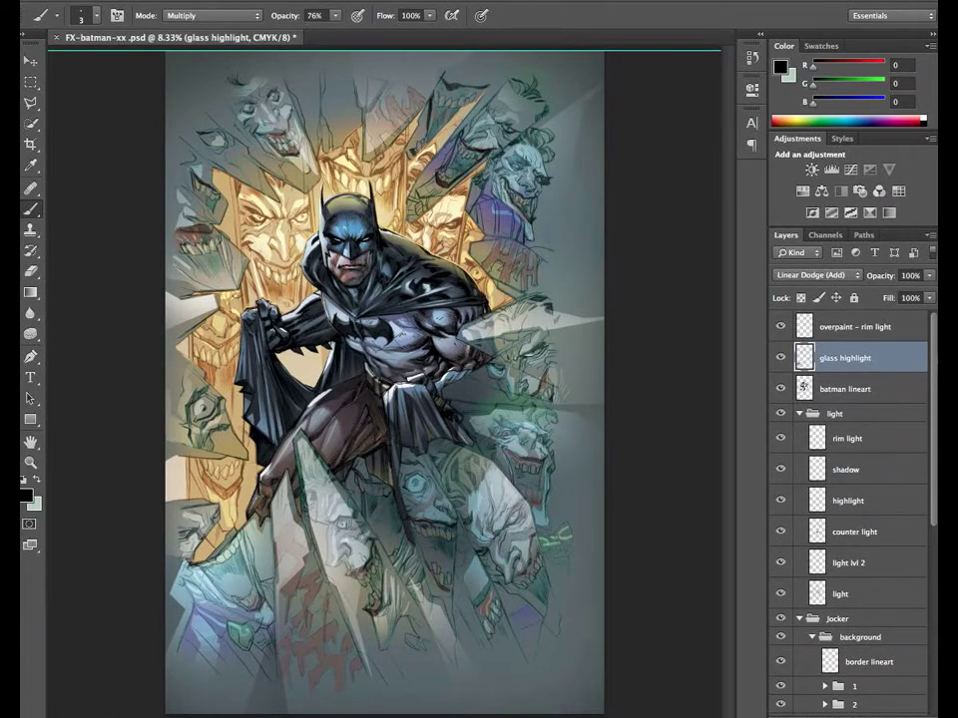
drag(935, 356, 926, 496)
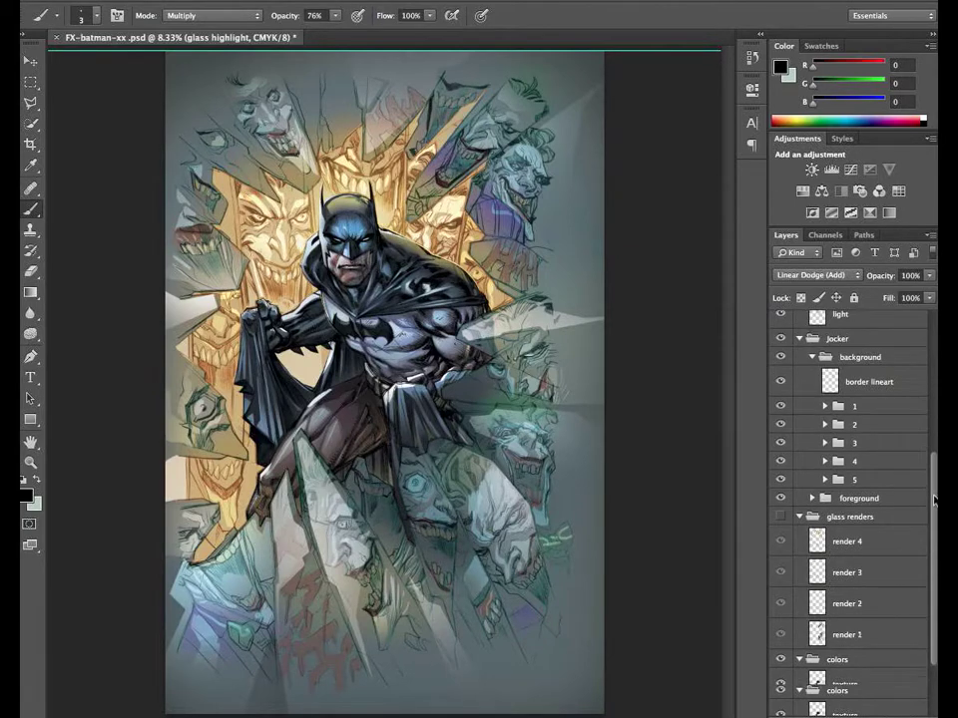
scroll(934, 511, down, 2)
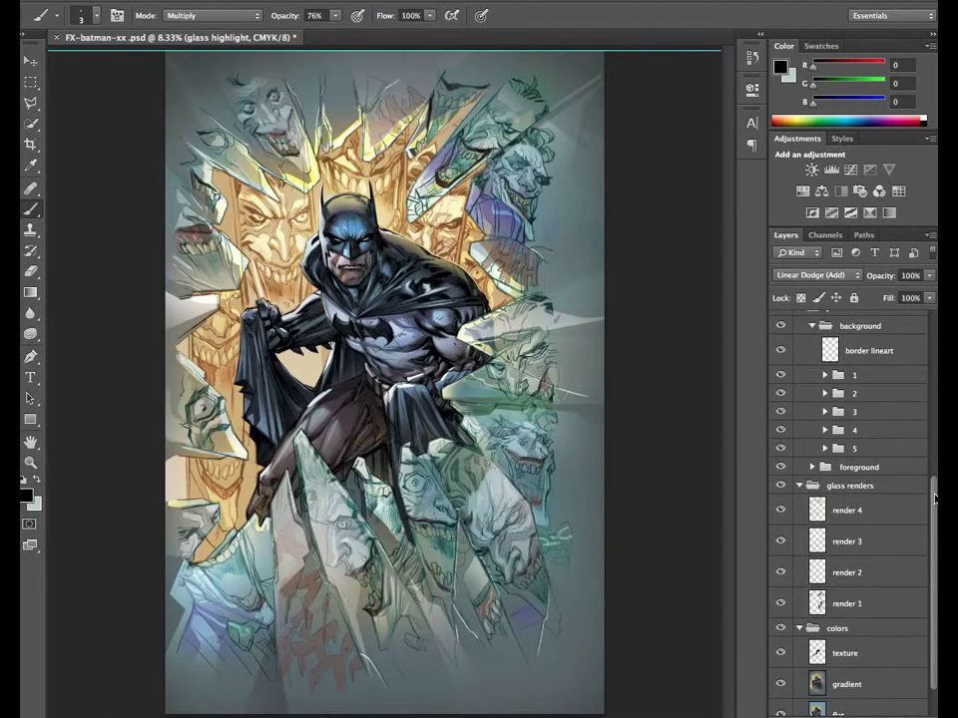
drag(935, 499, 934, 533)
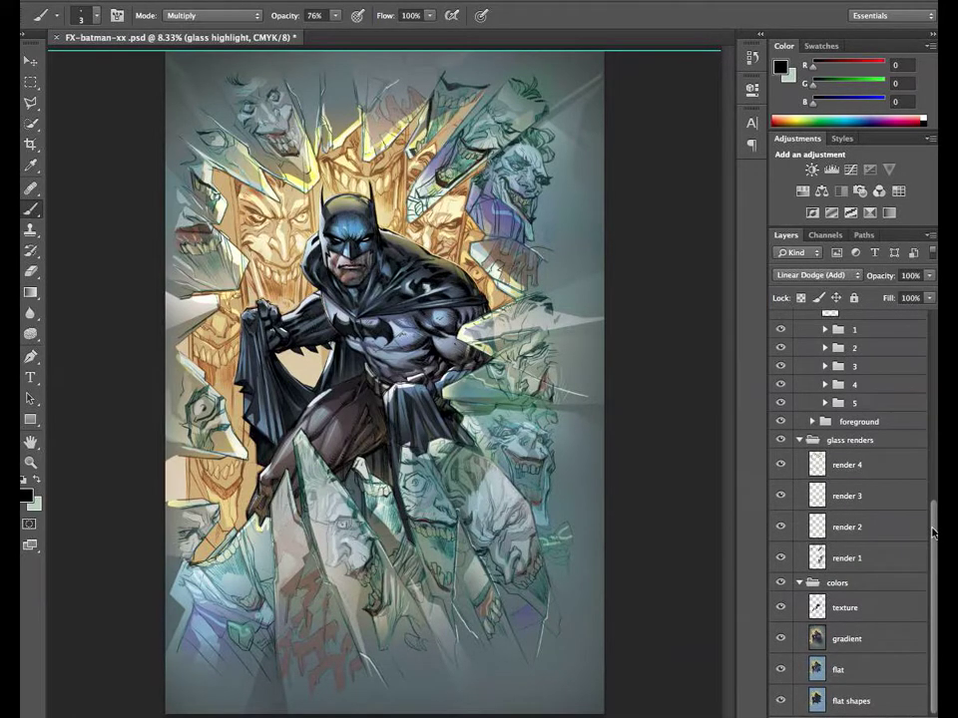